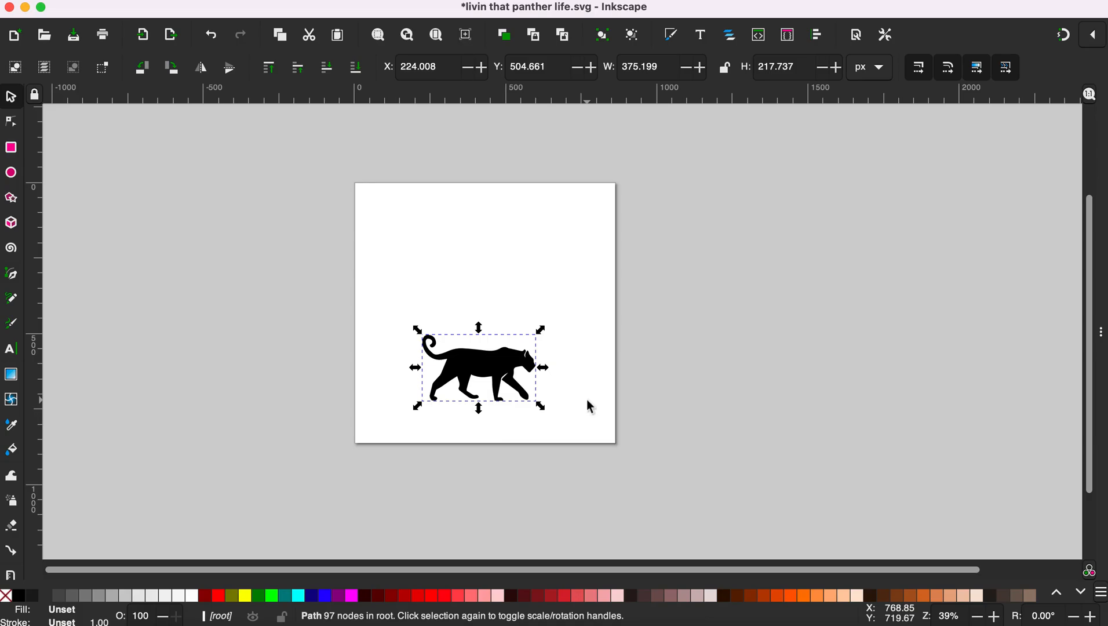
Step: Deselect the black panther silhouette and switch to the Text tool
{"action": "left_click", "coordinate": [408, 287]}
{"action": "left_click", "coordinate": [11, 349]}
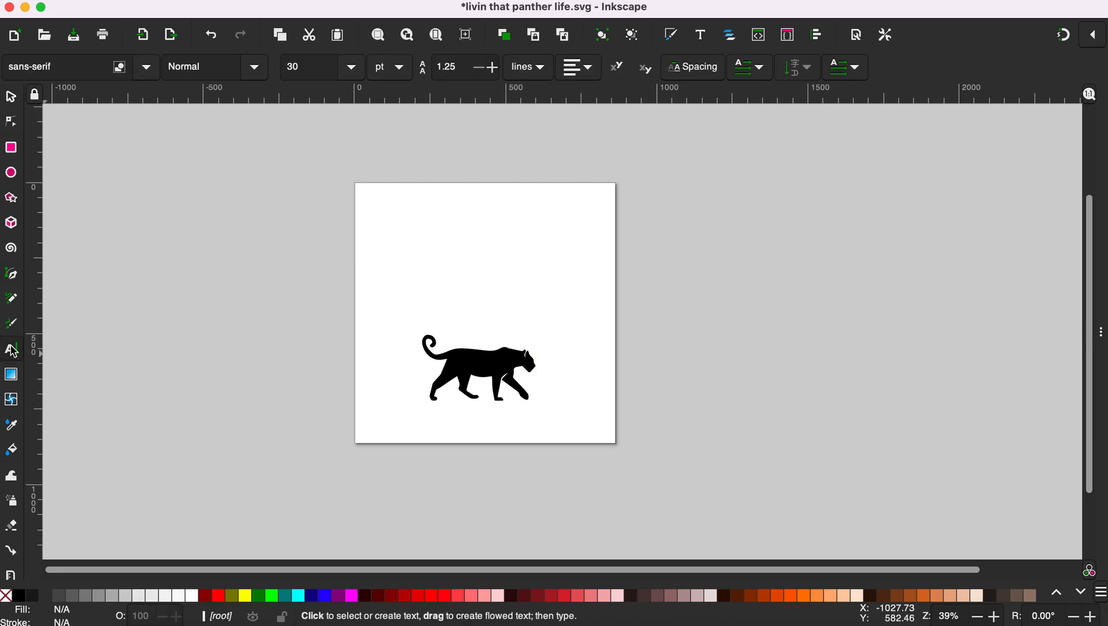
Step: Type PANTHERS near the top left of the page and enlarge it
{"action": "left_click", "coordinate": [379, 238]}
{"action": "type", "text": "PANTHERS"}
{"action": "left_click", "coordinate": [10, 96]}
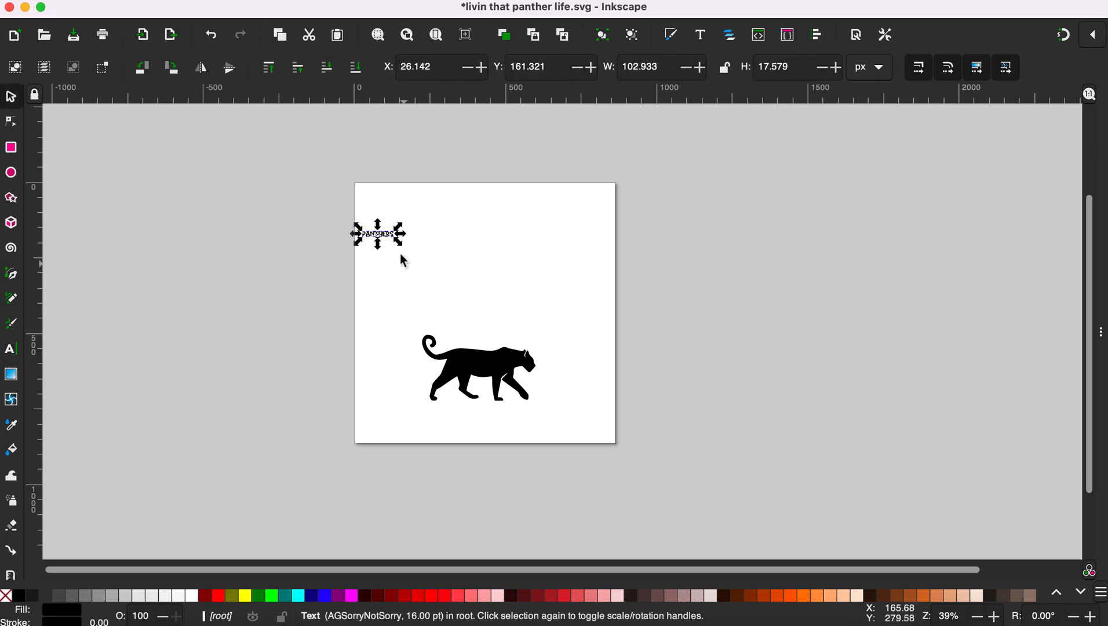
{"action": "left_click_drag", "start_coordinate": [399, 244], "coordinate": [547, 260]}
Step: Set the PANTHERS text in the Sports World font and reselect the text object
{"action": "double_click", "coordinate": [550, 251]}
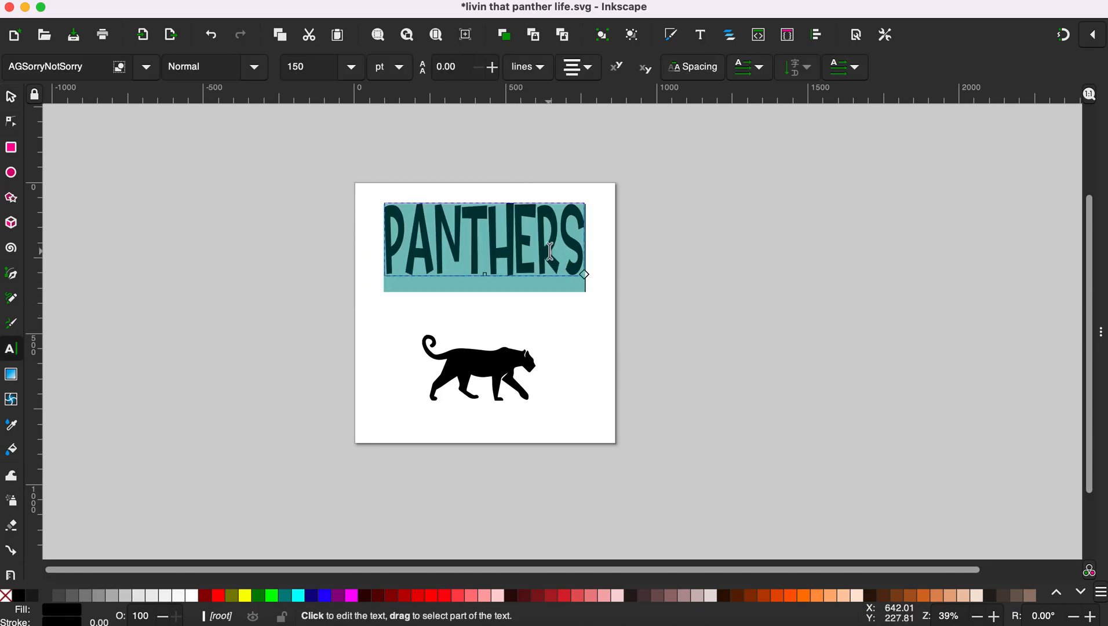
{"action": "double_click", "coordinate": [44, 67]}
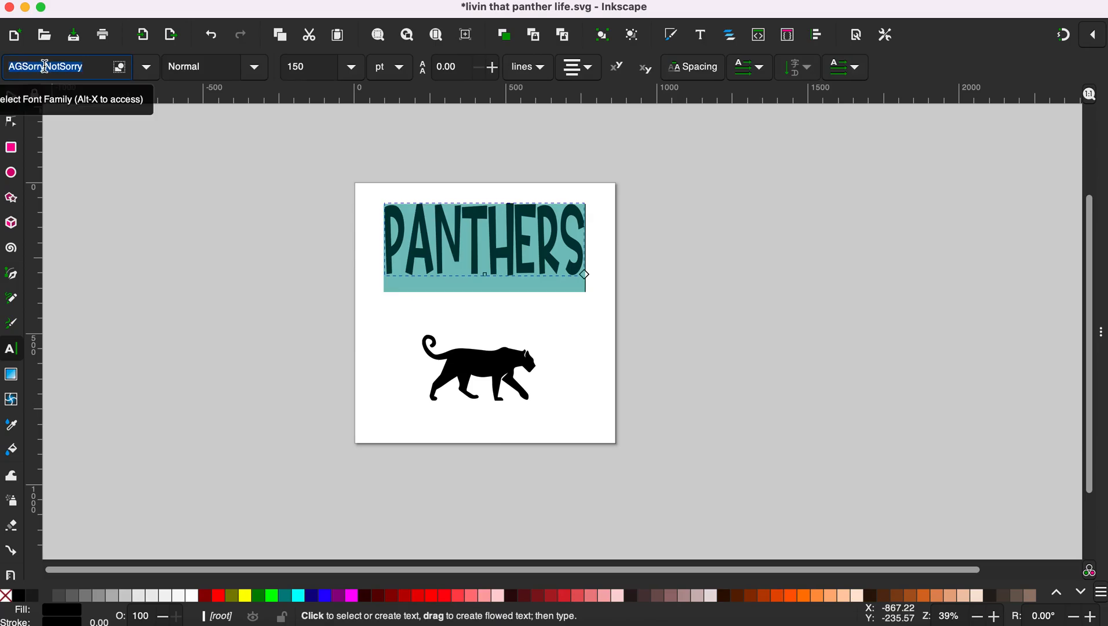
{"action": "type", "text": "spor"}
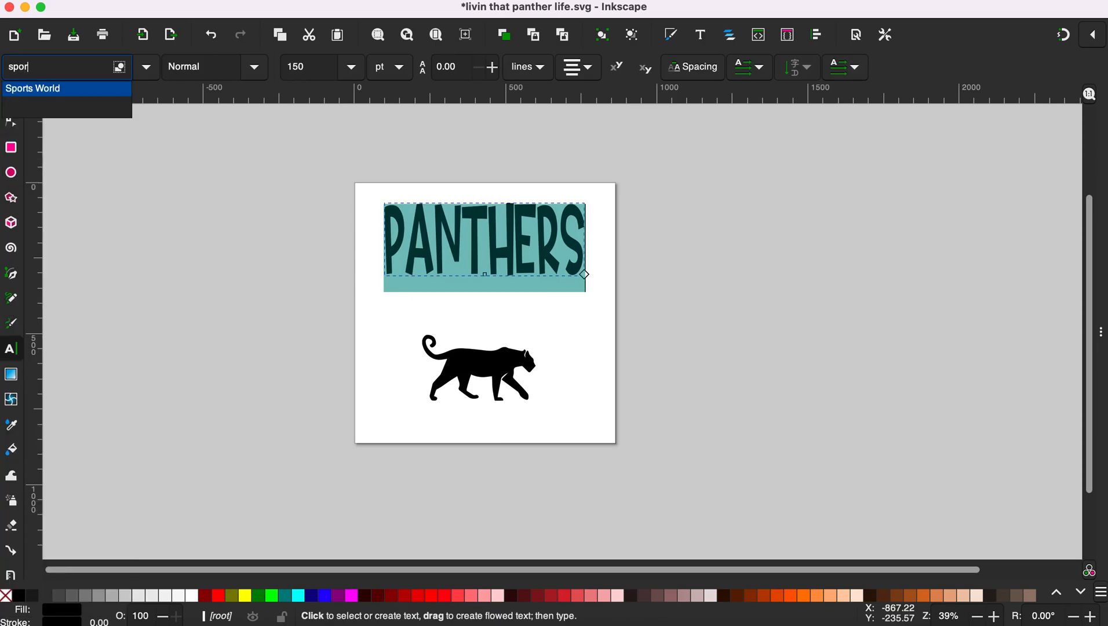
{"action": "left_click", "coordinate": [34, 88]}
{"action": "left_click", "coordinate": [11, 96]}
{"action": "left_click", "coordinate": [425, 256]}
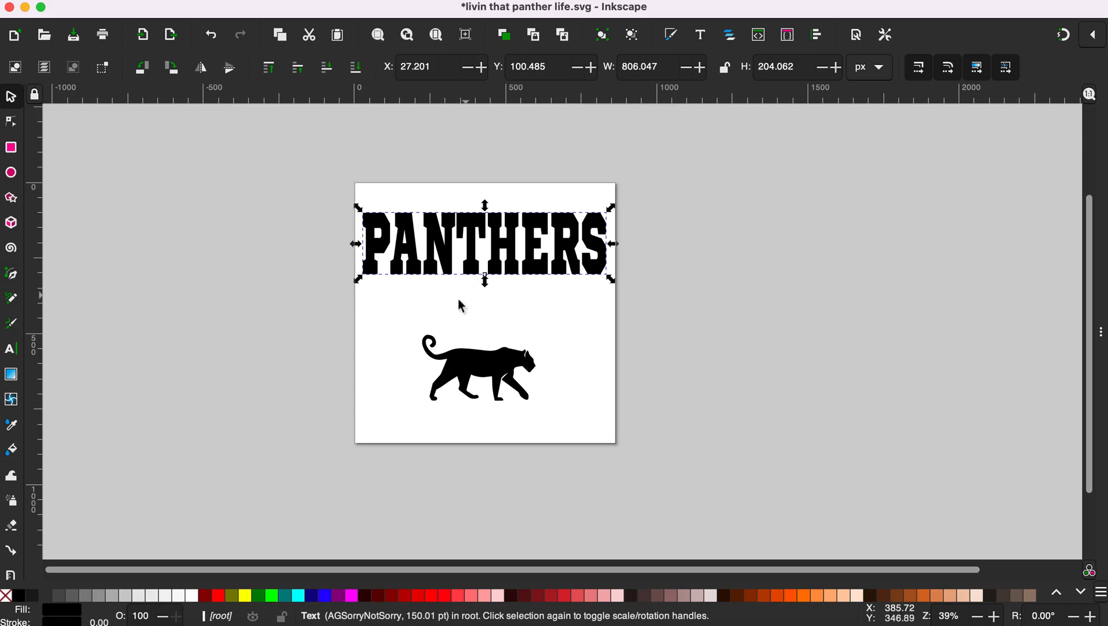
Step: Move the black panther off the page to the left and duplicate it
{"action": "left_click", "coordinate": [423, 324]}
{"action": "left_click_drag", "start_coordinate": [438, 369], "coordinate": [142, 343]}
{"action": "right_click", "coordinate": [195, 347]}
{"action": "left_click", "coordinate": [284, 91]}
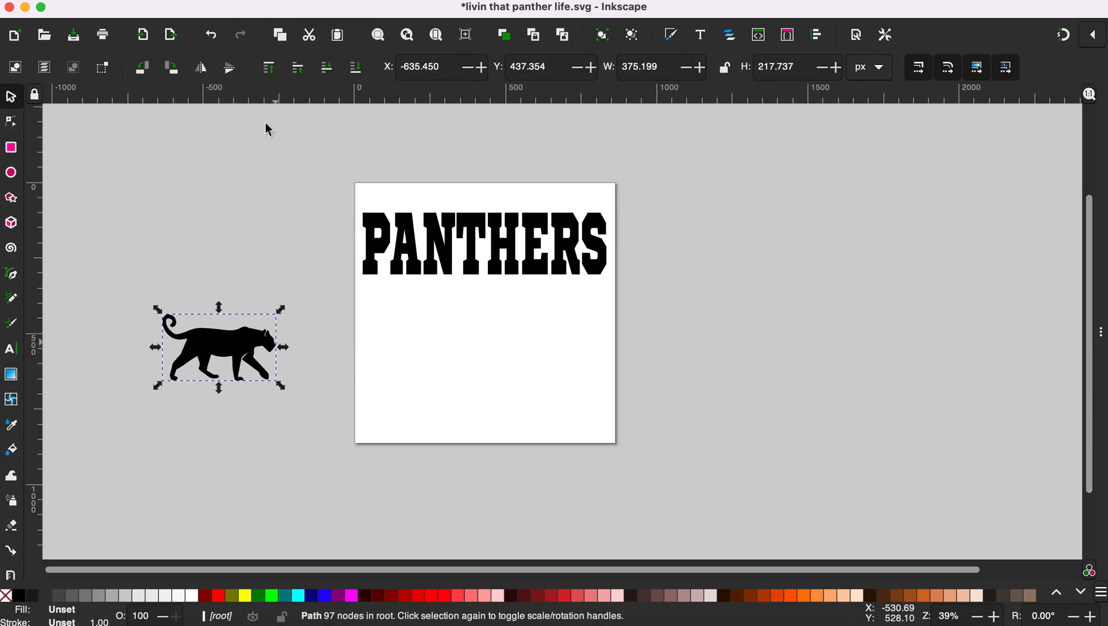
Step: Fill the panther copy red and place it over the PANTHERS text
{"action": "left_click_drag", "start_coordinate": [244, 354], "coordinate": [495, 378]}
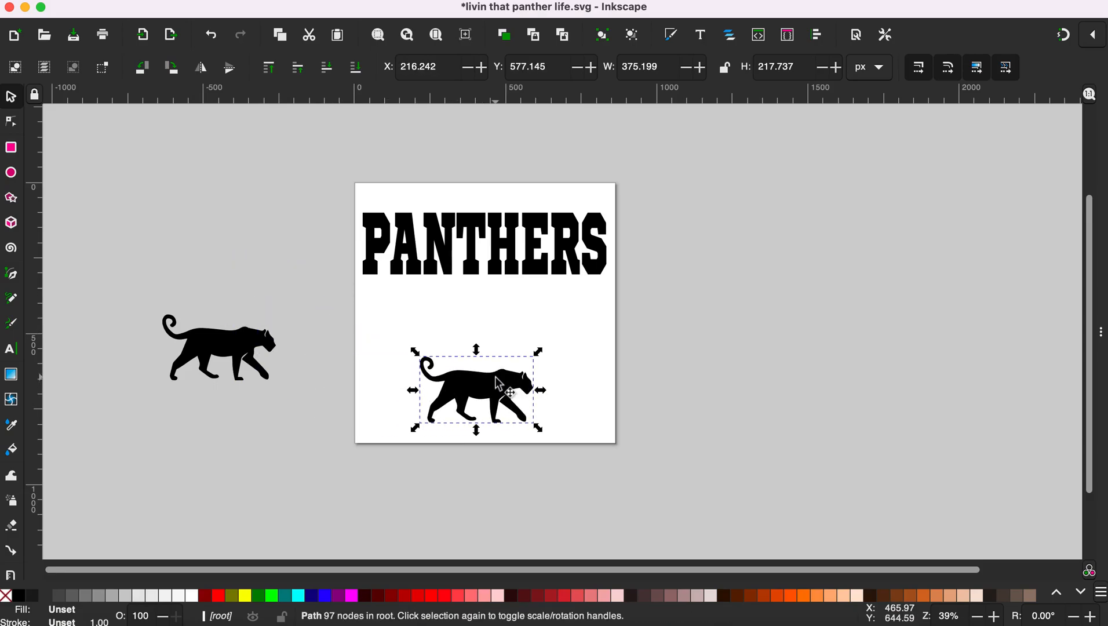
{"action": "left_click_drag", "start_coordinate": [458, 379], "coordinate": [459, 331]}
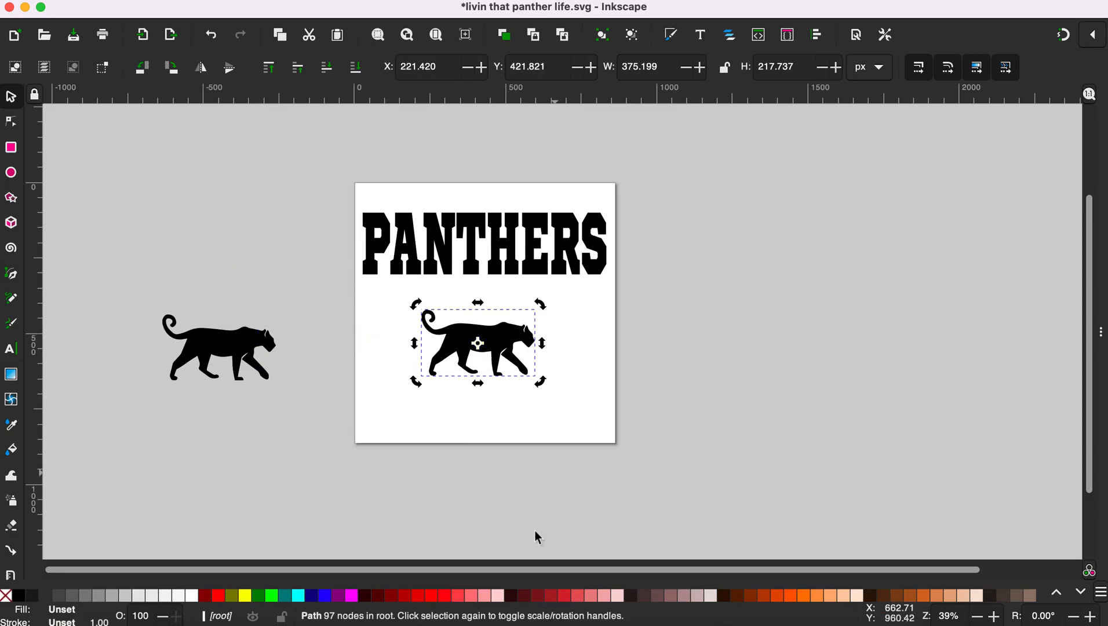
{"action": "left_click", "coordinate": [450, 603]}
{"action": "left_click_drag", "start_coordinate": [507, 318], "coordinate": [488, 215]}
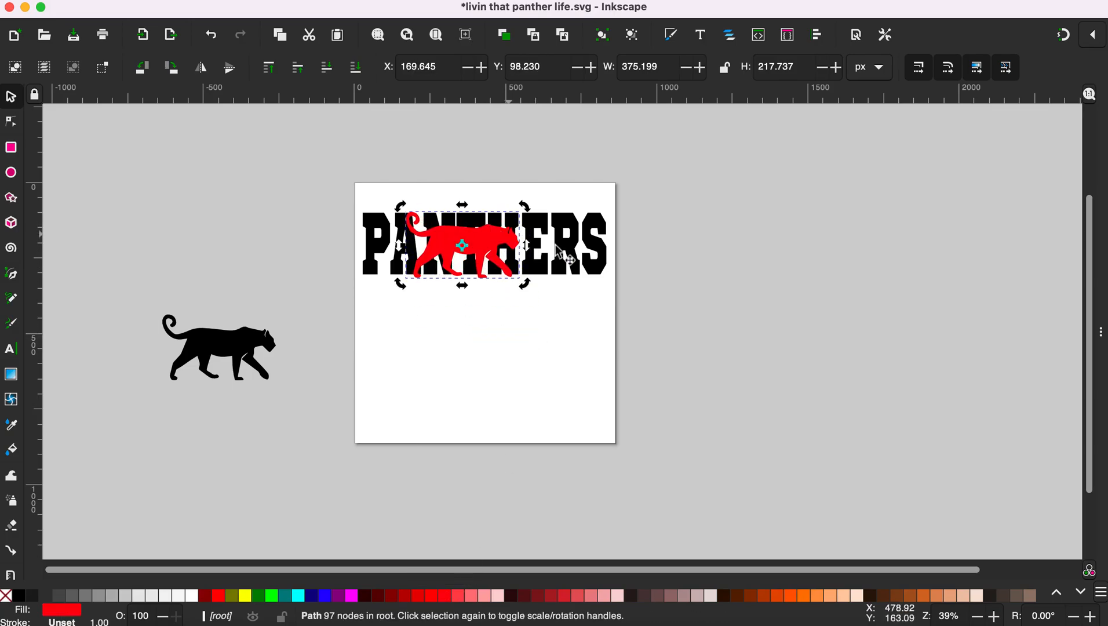
Step: Stretch the PANTHERS text taller beneath the red panther
{"action": "left_click", "coordinate": [578, 269]}
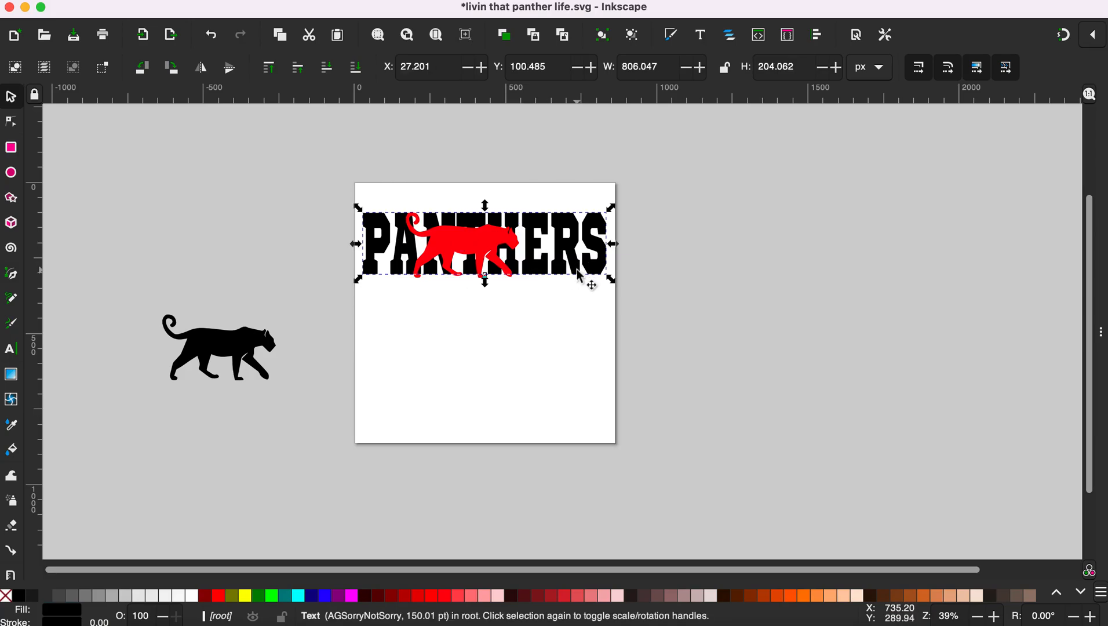
{"action": "left_click_drag", "start_coordinate": [486, 284], "coordinate": [584, 304]}
{"action": "left_click", "coordinate": [510, 377]}
{"action": "left_click", "coordinate": [512, 336]}
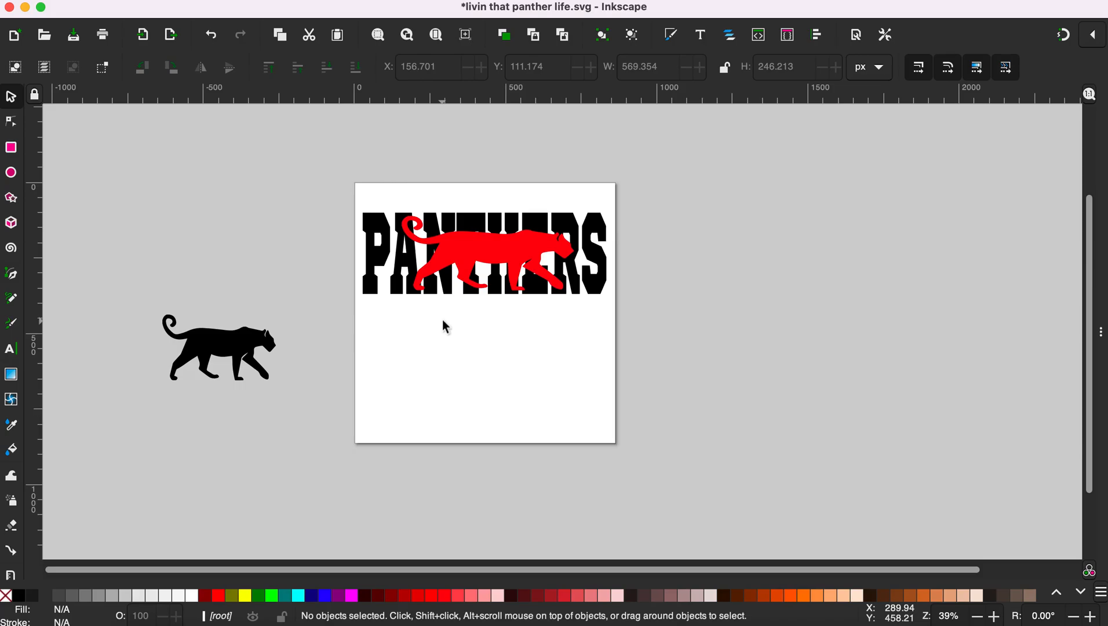
Step: Duplicate the PANTHERS text with its red panther and move the copy lower on the page
{"action": "left_click_drag", "start_coordinate": [508, 253], "coordinate": [501, 250]}
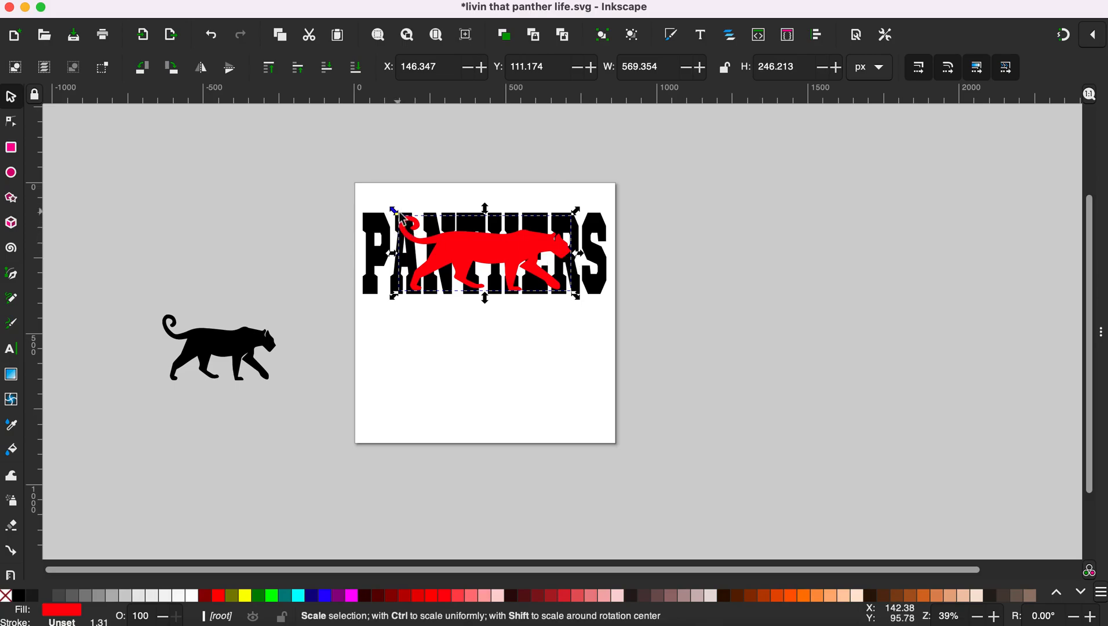
{"action": "left_click_drag", "start_coordinate": [325, 176], "coordinate": [664, 333]}
{"action": "right_click", "coordinate": [578, 276]}
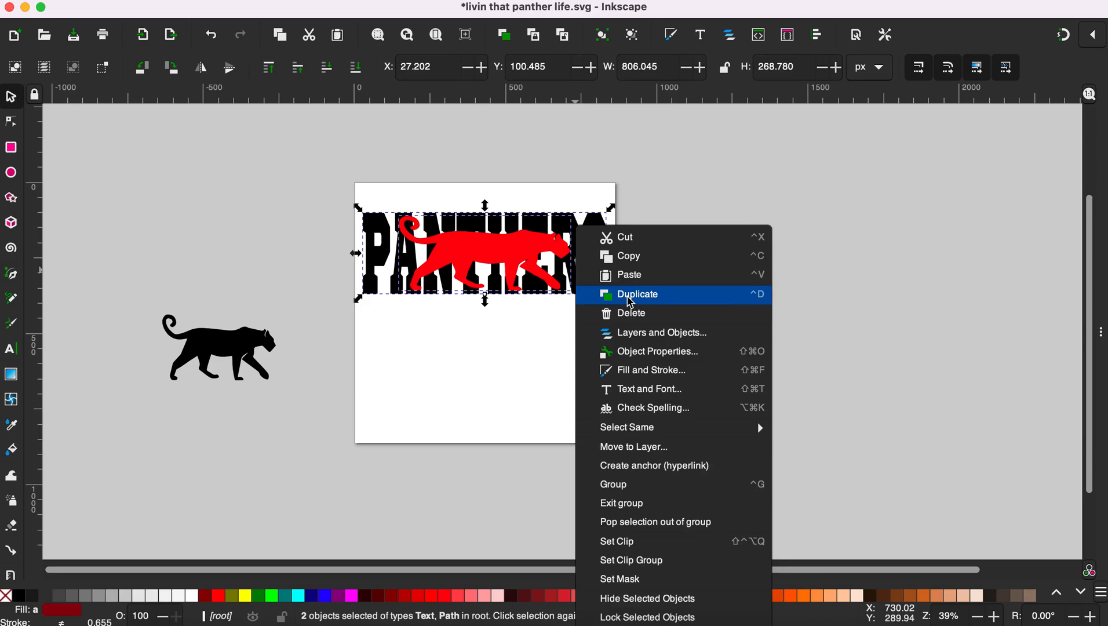
{"action": "left_click", "coordinate": [631, 295]}
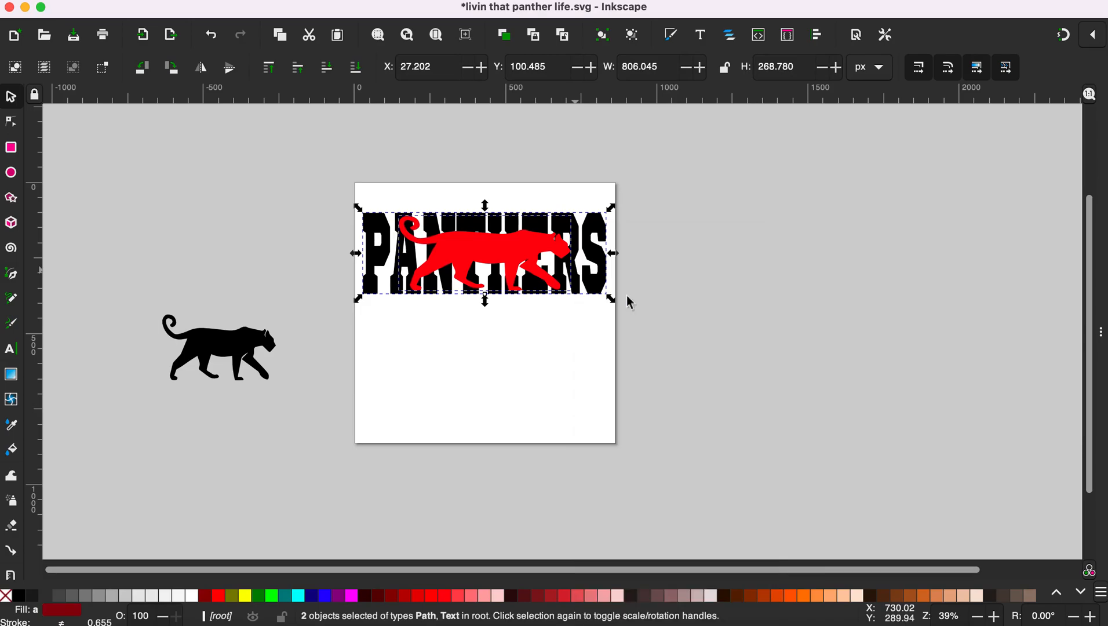
{"action": "left_click_drag", "start_coordinate": [520, 269], "coordinate": [522, 387]}
{"action": "left_click", "coordinate": [301, 174]}
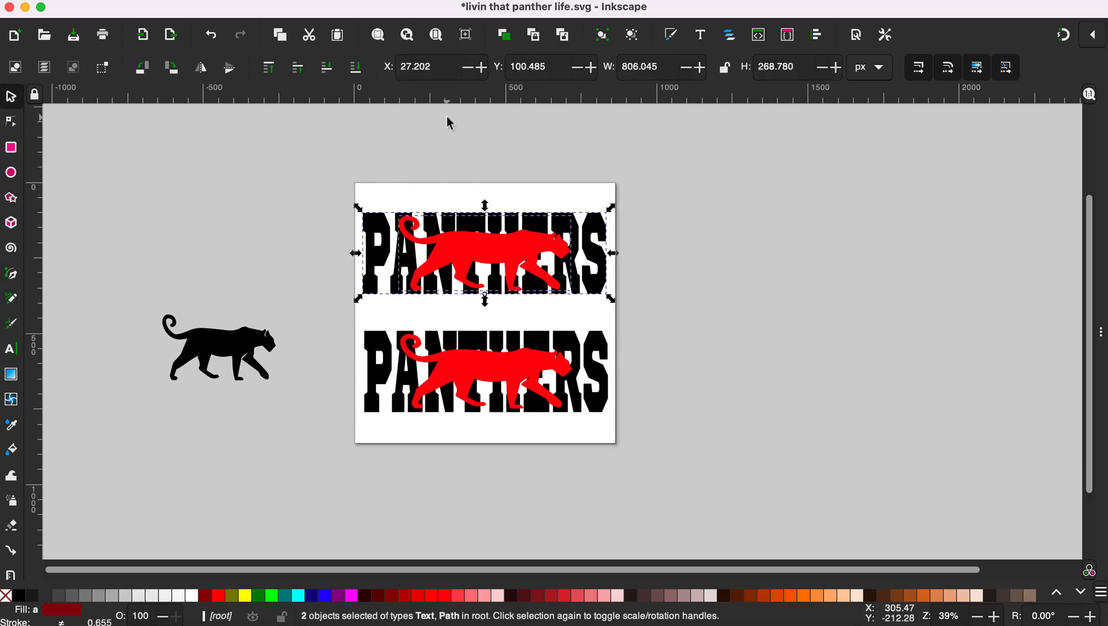
{"action": "left_click", "coordinate": [284, 1]}
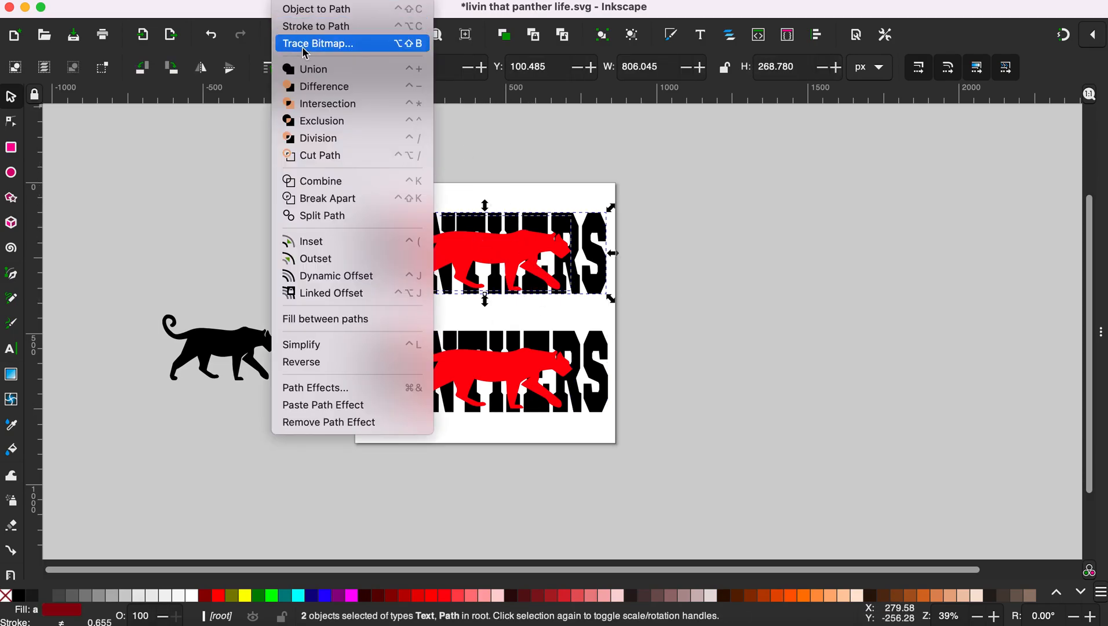
Step: Apply Path > Difference so the panther is subtracted from the top PANTHERS letters
{"action": "left_click", "coordinate": [316, 87]}
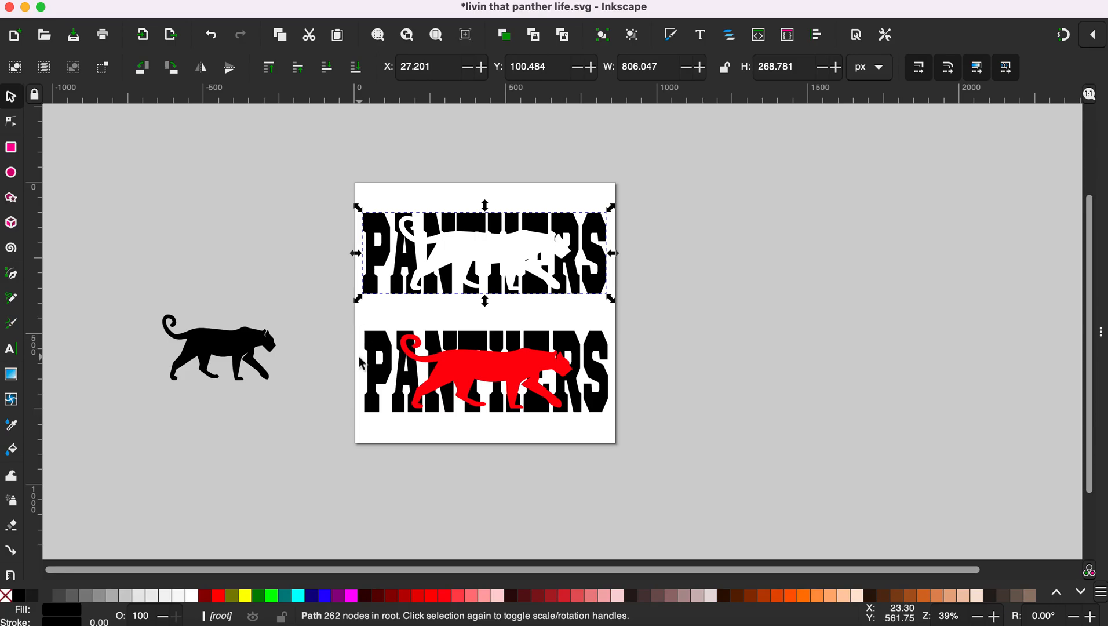
Step: Intersect the lower PANTHERS text with its red panther to get a panther-shaped letter piece
{"action": "left_click", "coordinate": [339, 316]}
{"action": "left_click_drag", "start_coordinate": [338, 314], "coordinate": [655, 467]}
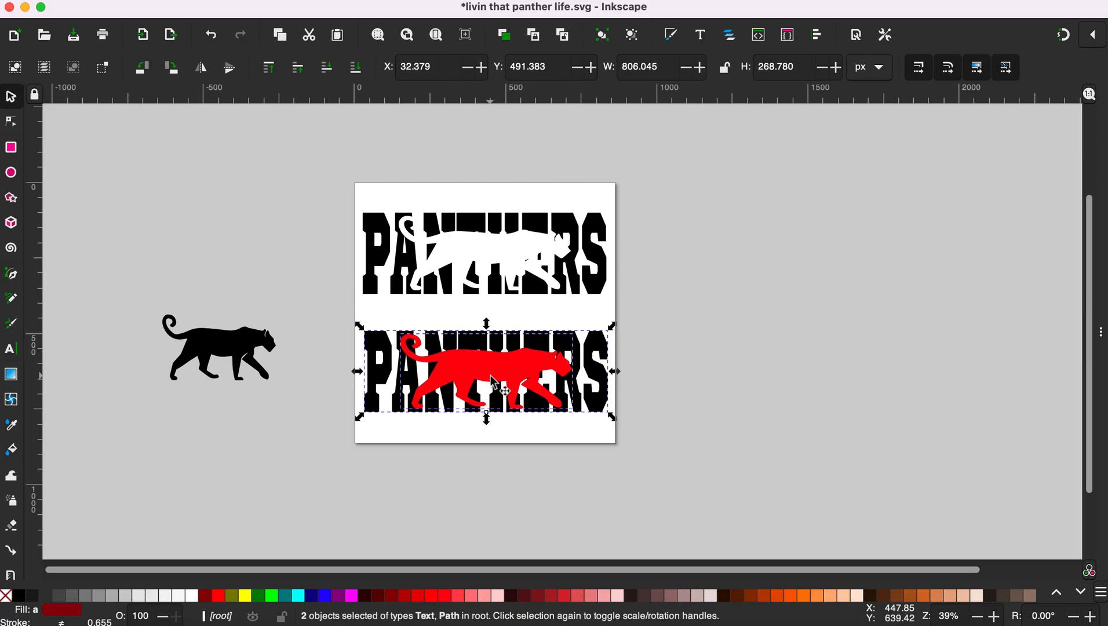
{"action": "left_click", "coordinate": [287, 0]}
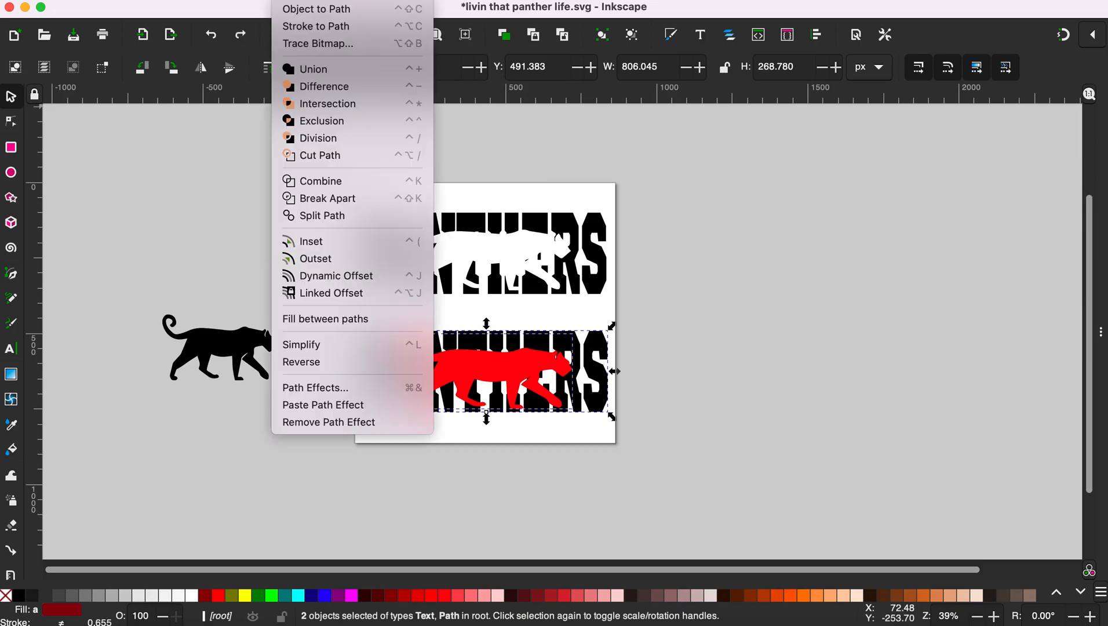
{"action": "left_click", "coordinate": [329, 105]}
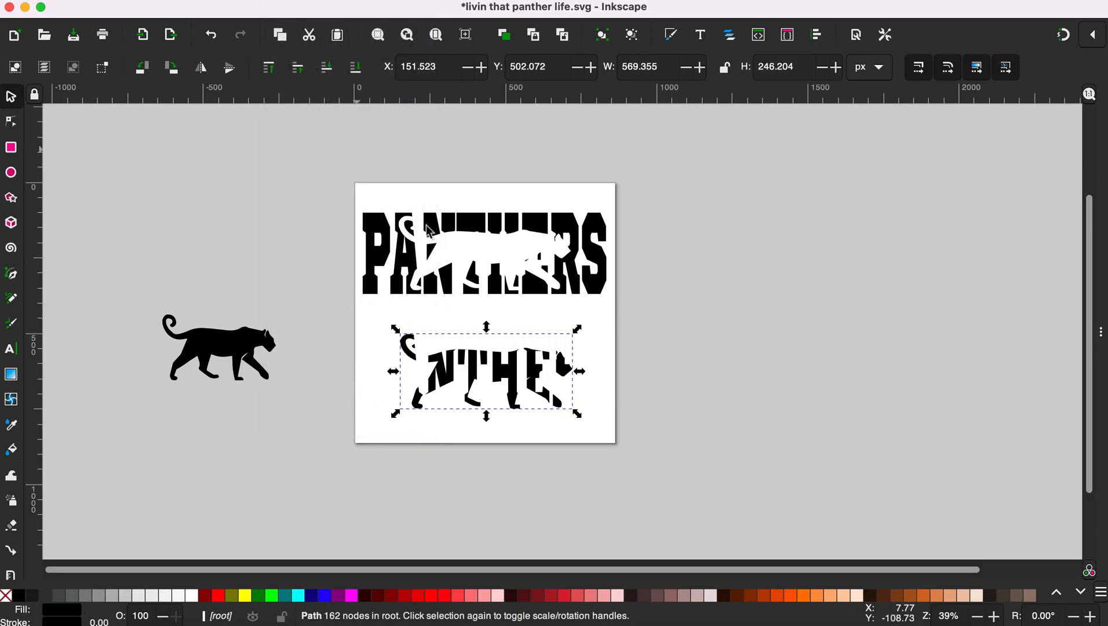
{"action": "key", "text": "Escape"}
Step: Fill the panther-shaped piece red and move it up into the top title's cutout
{"action": "left_click_drag", "start_coordinate": [502, 386], "coordinate": [500, 376]}
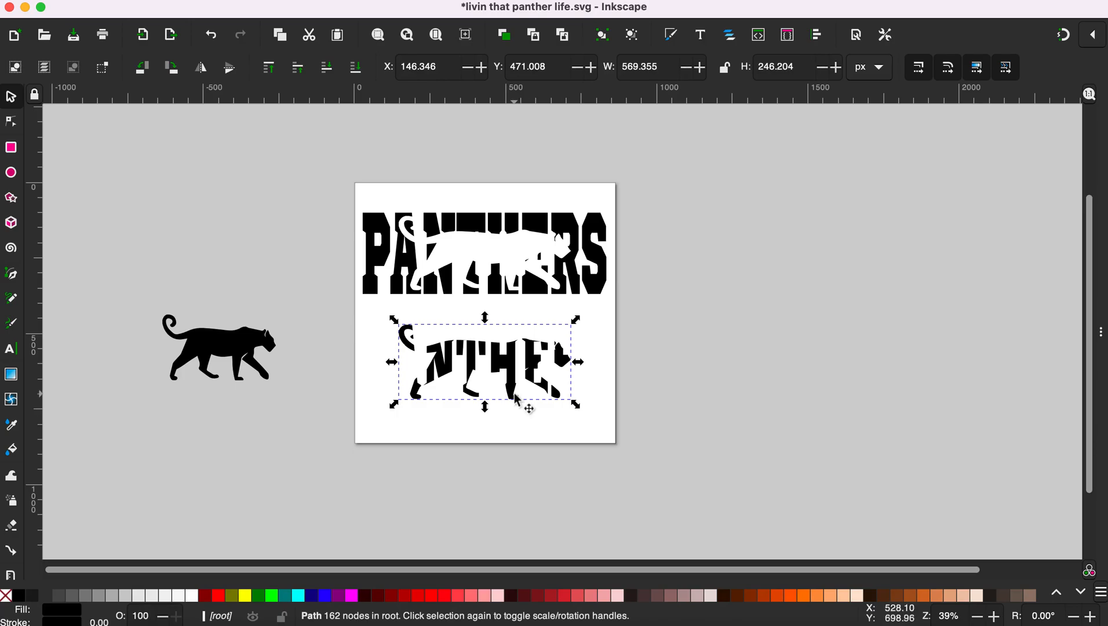
{"action": "key", "text": "ctrl+z"}
{"action": "left_click", "coordinate": [464, 394]}
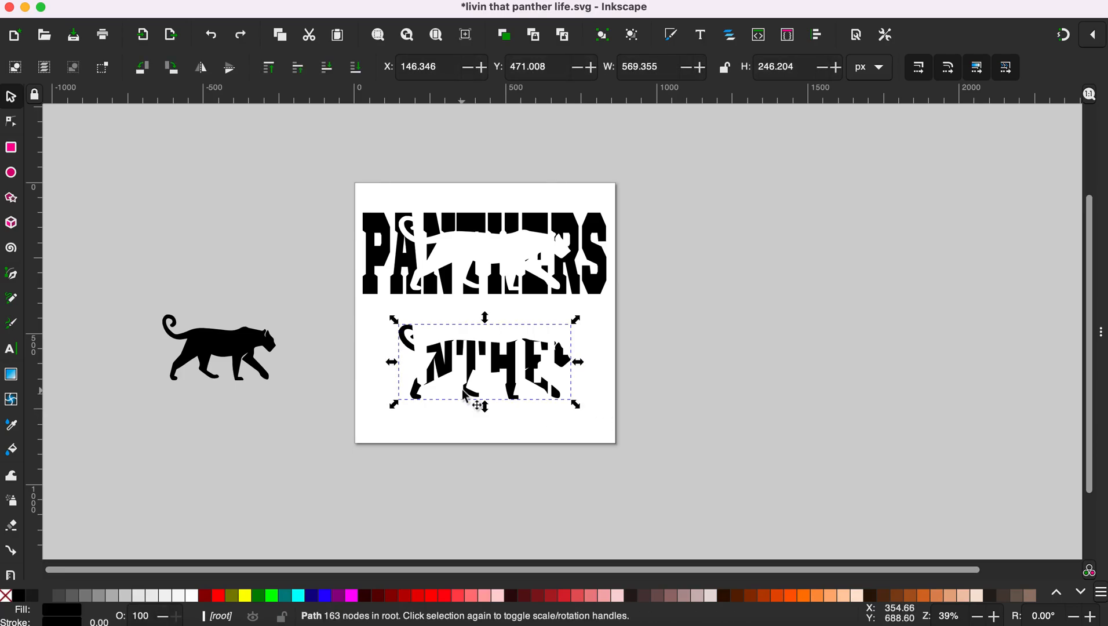
{"action": "left_click", "coordinate": [435, 597]}
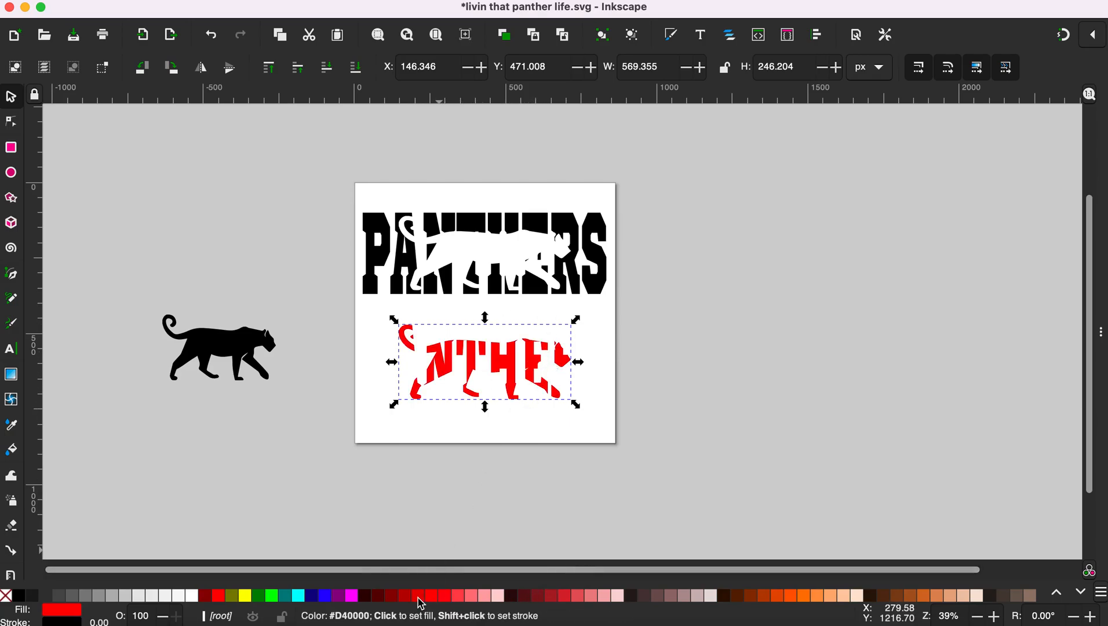
{"action": "left_click_drag", "start_coordinate": [510, 363], "coordinate": [508, 255]}
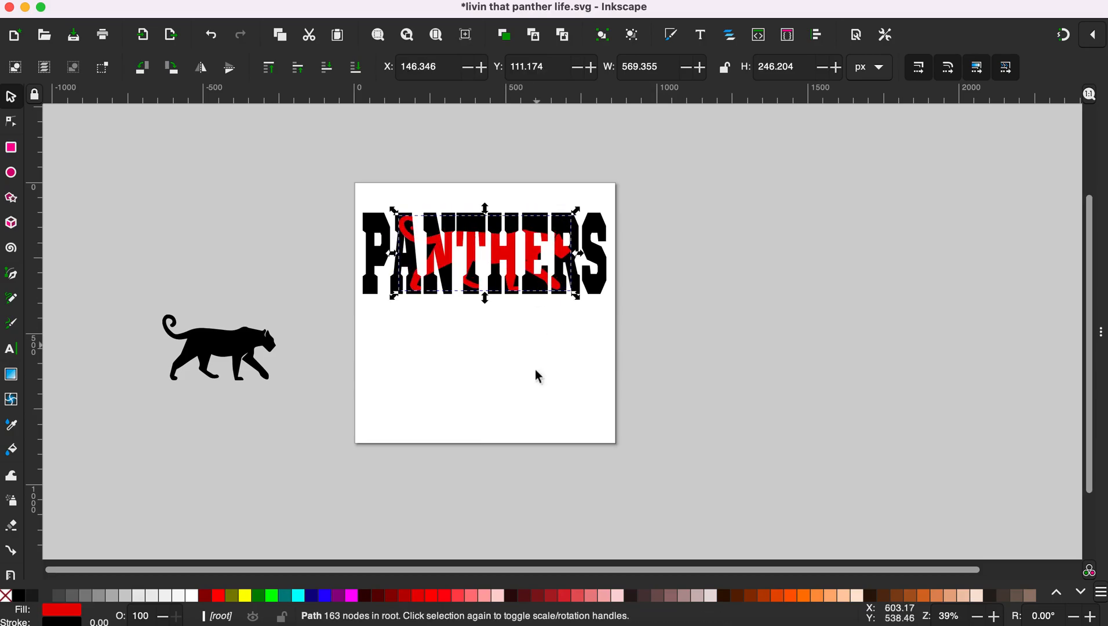
{"action": "left_click", "coordinate": [528, 391]}
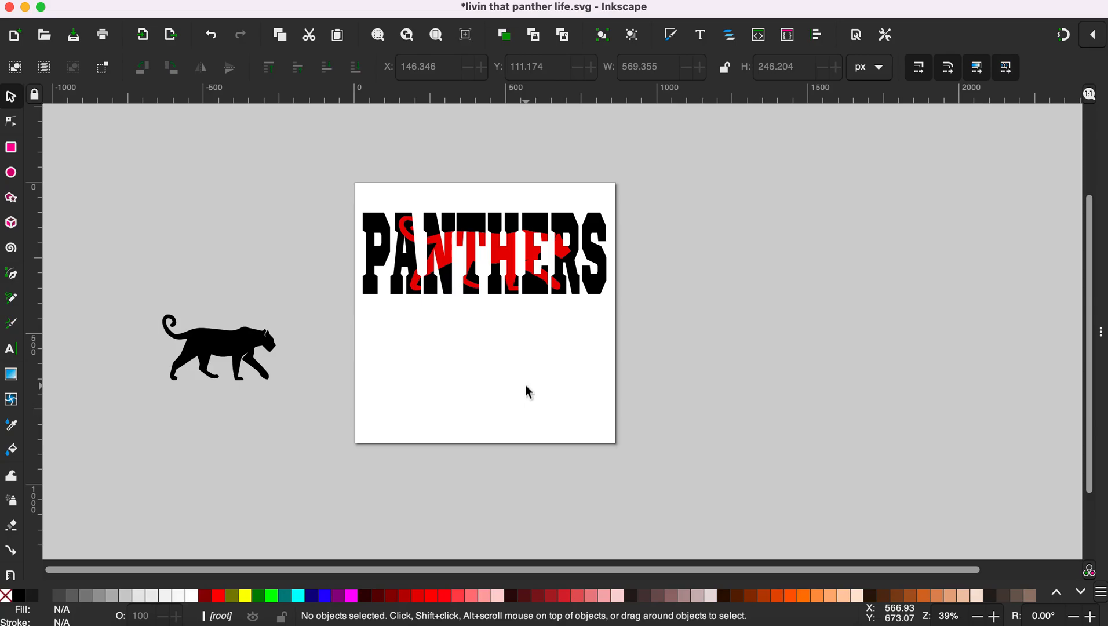
Step: Move the black panther below the title and enlarge it to about 652 × 409 px
{"action": "left_click_drag", "start_coordinate": [247, 362], "coordinate": [480, 361]}
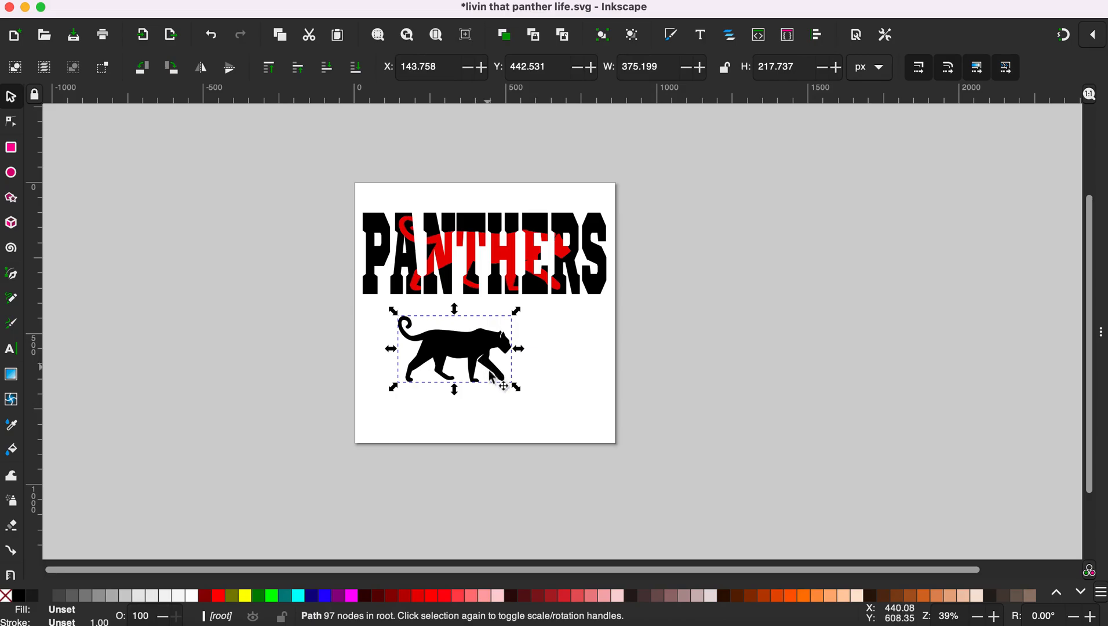
{"action": "mouse_move", "coordinate": [516, 387]}
{"action": "left_mouse_down"}
{"action": "mouse_move", "coordinate": [598, 441]}
{"action": "mouse_move", "coordinate": [526, 377]}
{"action": "left_mouse_up"}
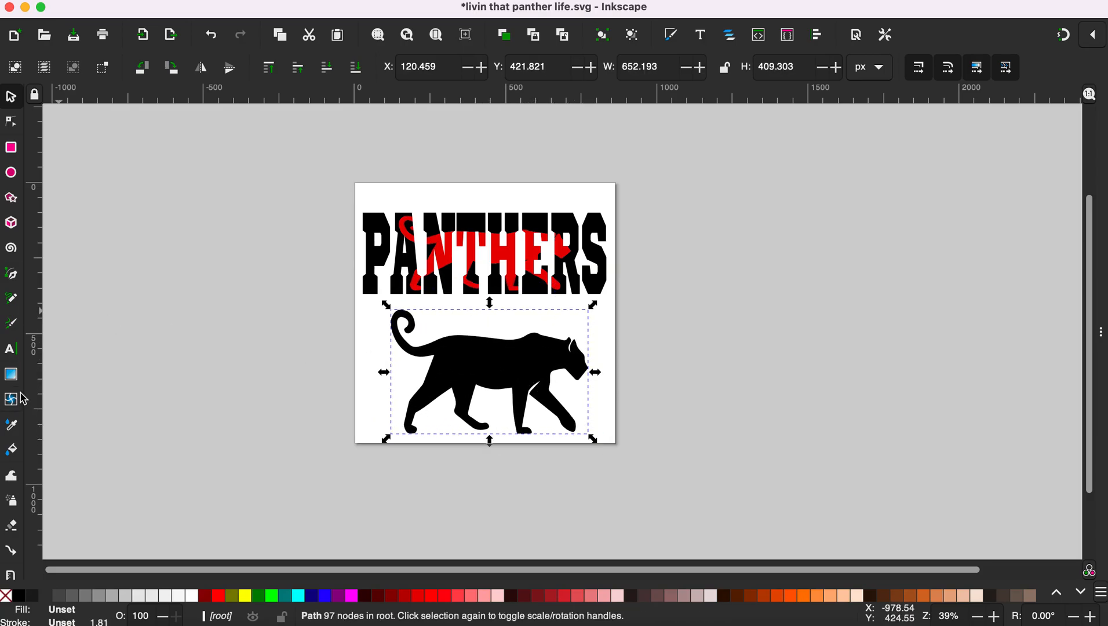
Step: Type 'panthers' beside the page and enlarge the text
{"action": "left_click", "coordinate": [11, 349]}
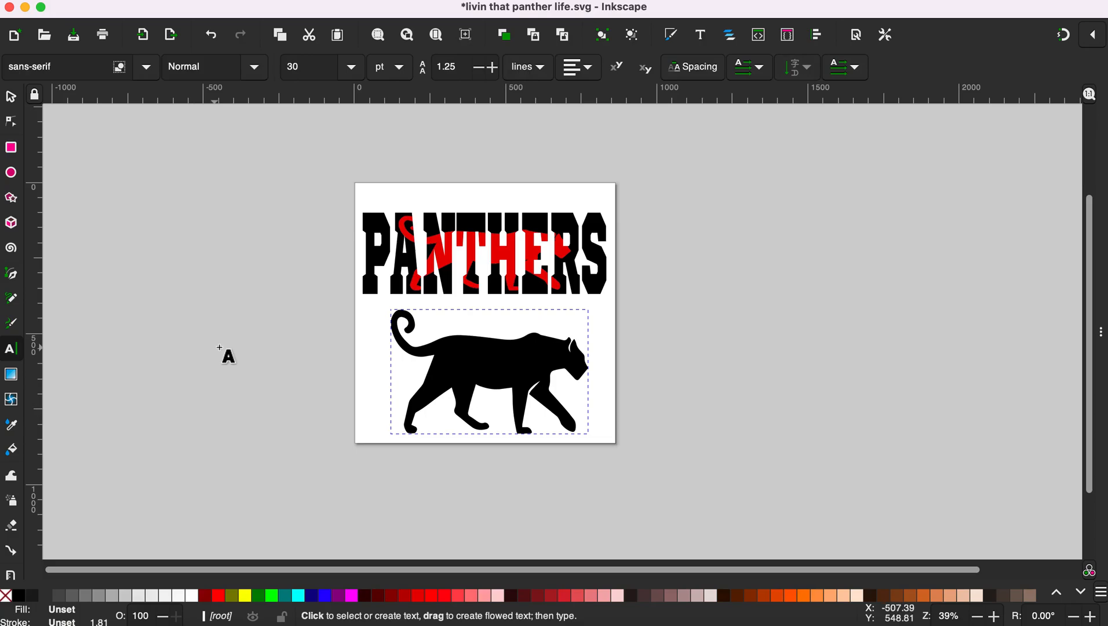
{"action": "left_click", "coordinate": [191, 332]}
{"action": "type", "text": "panthers"}
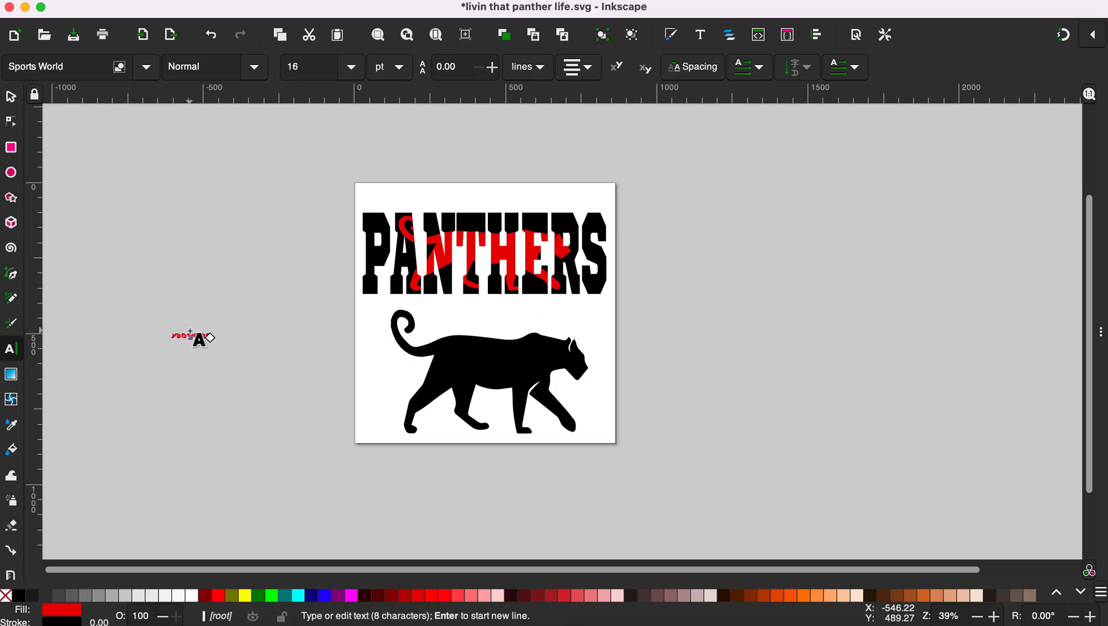
{"action": "left_click", "coordinate": [11, 99]}
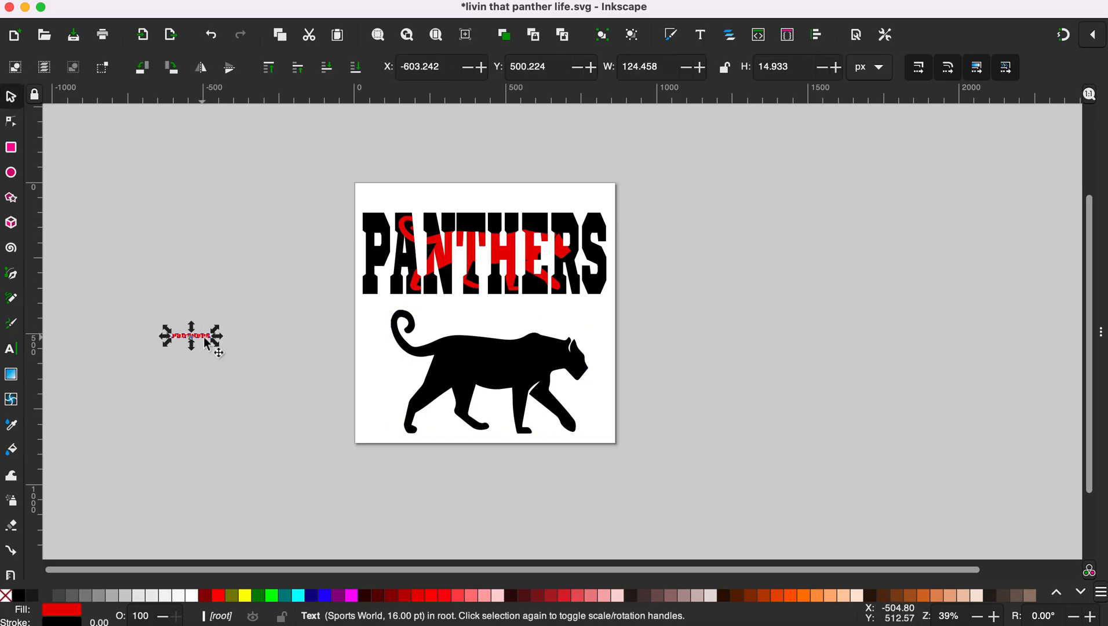
{"action": "left_click_drag", "start_coordinate": [220, 350], "coordinate": [306, 375]}
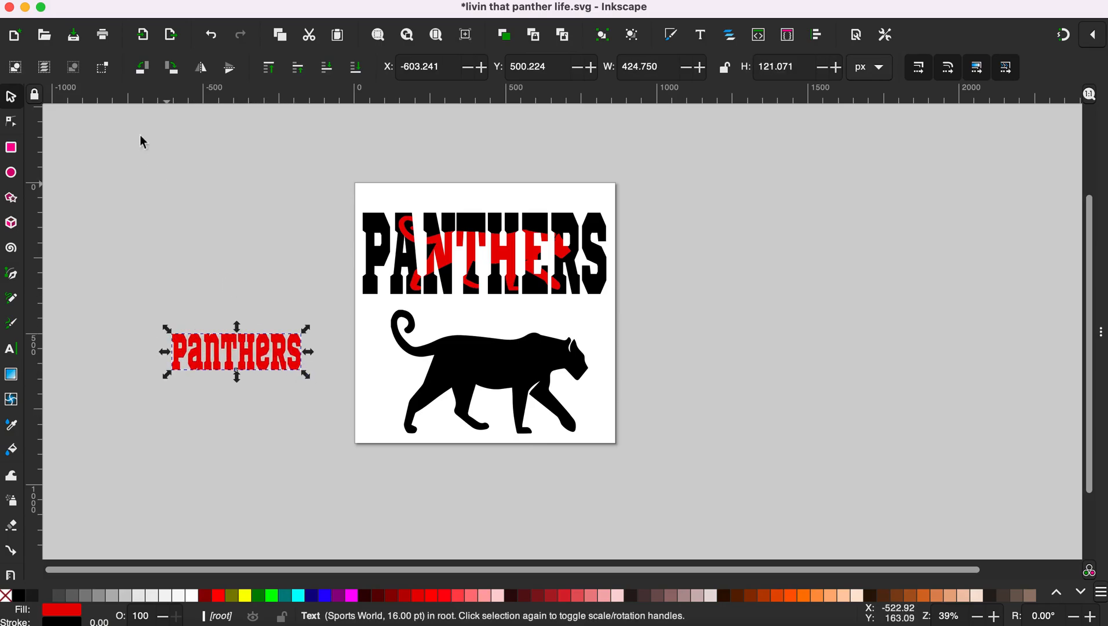
Step: Set the panthers text in the AGSmallTalkSurvivor script font
{"action": "double_click", "coordinate": [221, 353]}
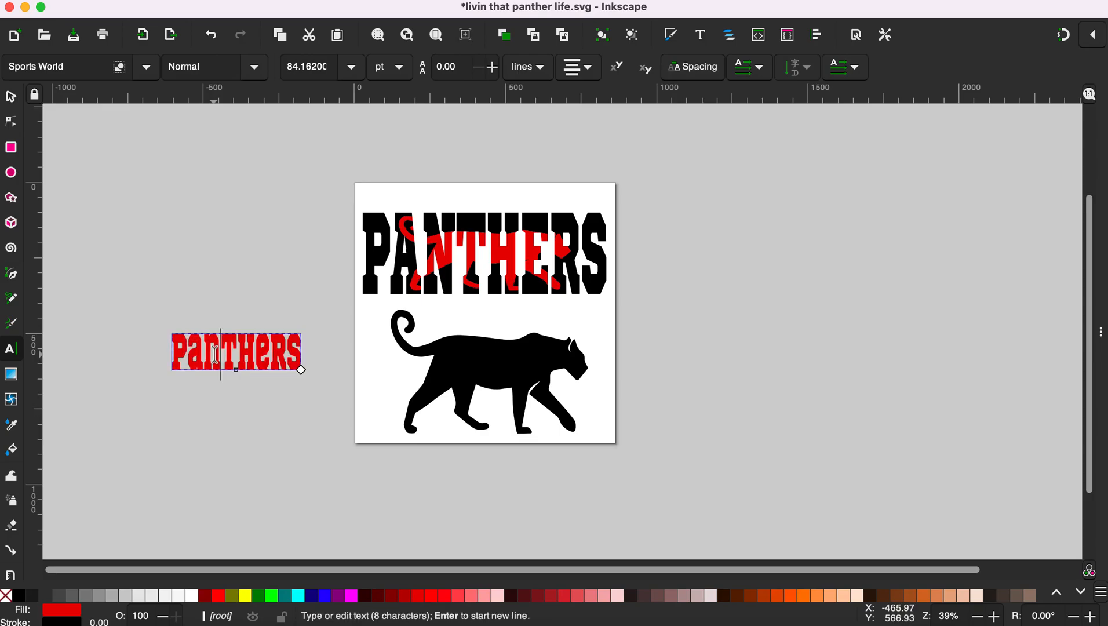
{"action": "key", "text": "ctrl+a"}
{"action": "left_click", "coordinate": [145, 69]}
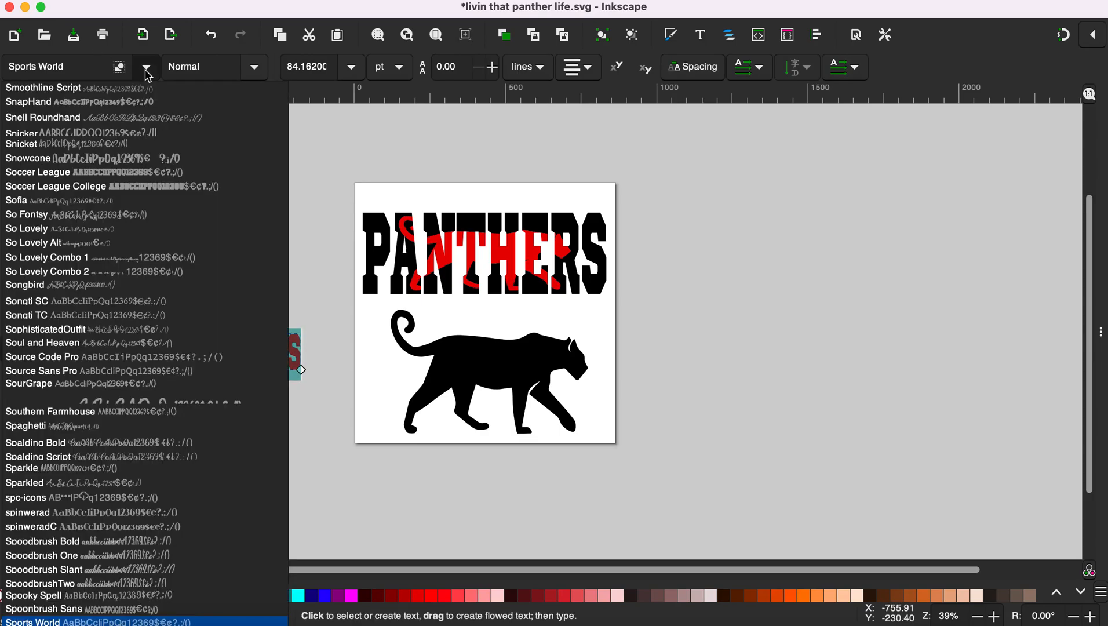
{"action": "left_click", "coordinate": [80, 65]}
{"action": "key", "text": "alt+BackSpace"}
{"action": "key", "text": "alt+BackSpace"}
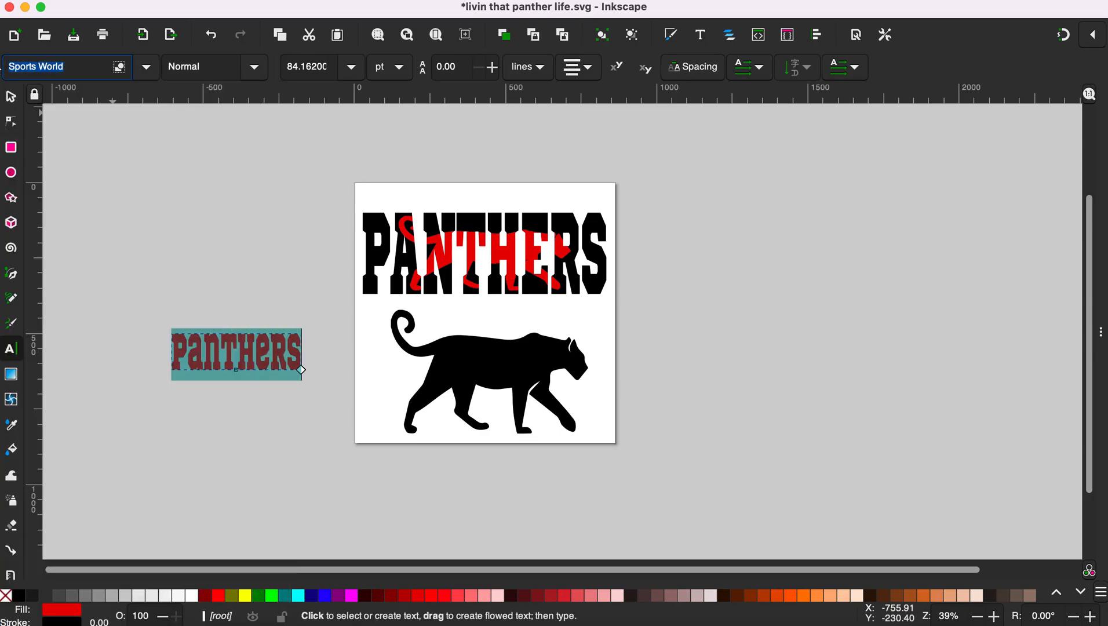
{"action": "type", "text": "ag"}
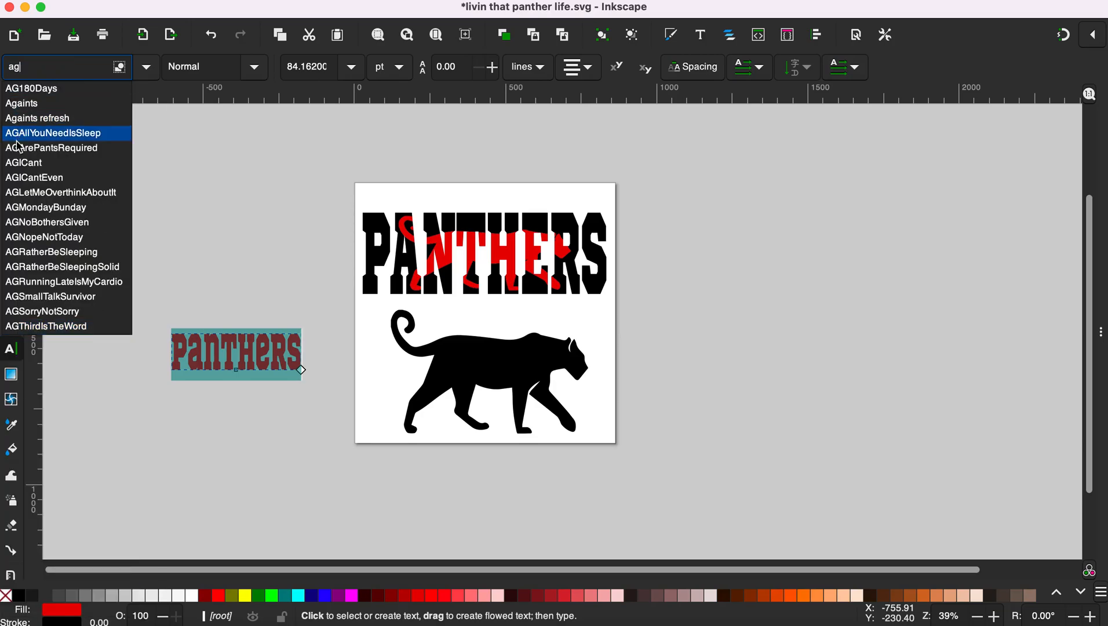
{"action": "left_click", "coordinate": [58, 296]}
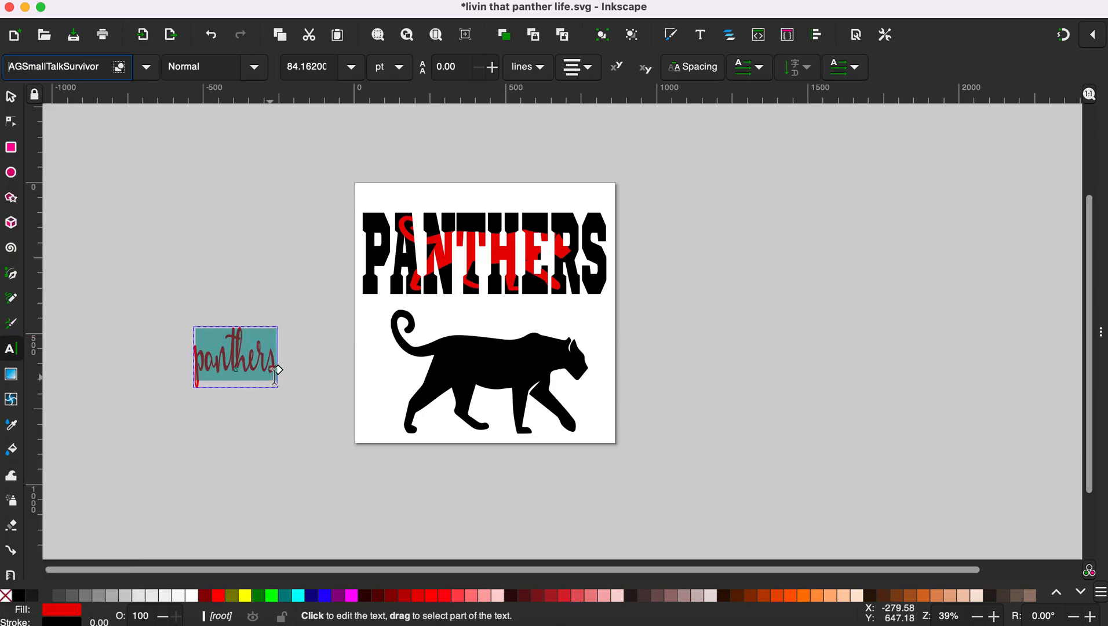
{"action": "left_click", "coordinate": [279, 431]}
Step: Stretch the panthers text wider across the panther's body, about 361 × 139 px
{"action": "left_click", "coordinate": [11, 96]}
{"action": "left_click", "coordinate": [271, 375]}
{"action": "left_click_drag", "start_coordinate": [284, 358], "coordinate": [531, 378]}
{"action": "left_click", "coordinate": [618, 429]}
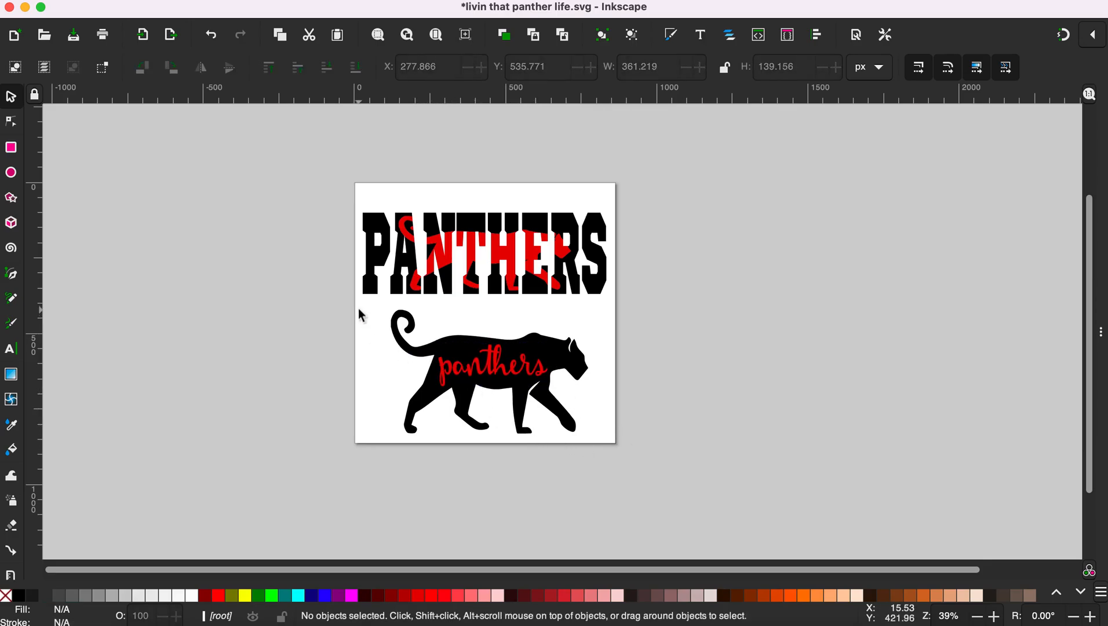
Step: Select the panther and panthers text together and apply Path > Exclusion
{"action": "left_click", "coordinate": [456, 393]}
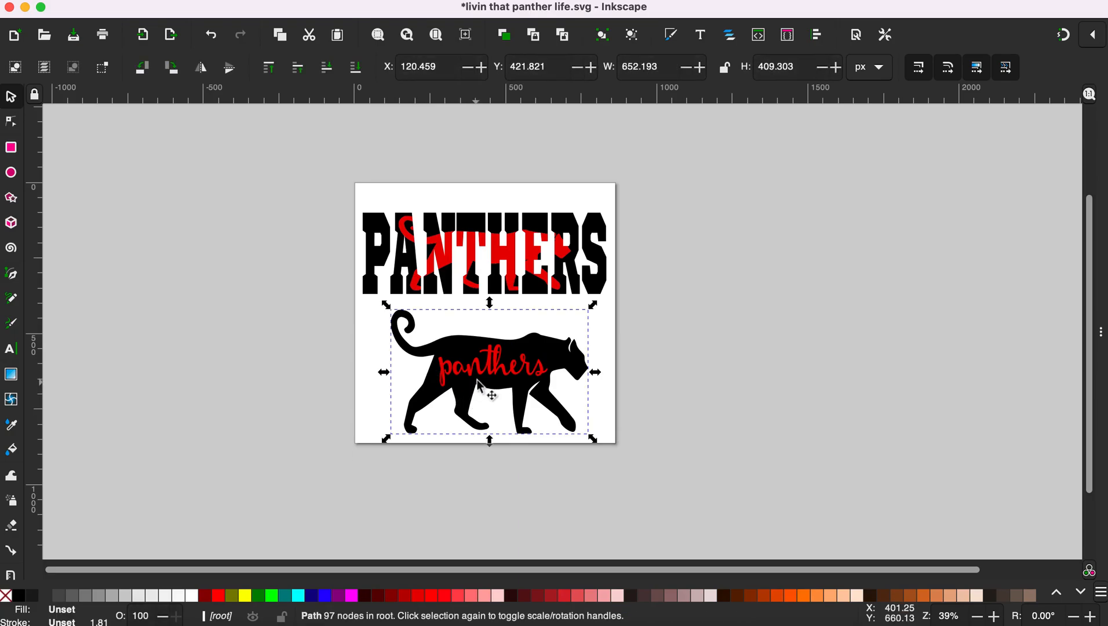
{"action": "left_click", "coordinate": [481, 378], "text": "shift"}
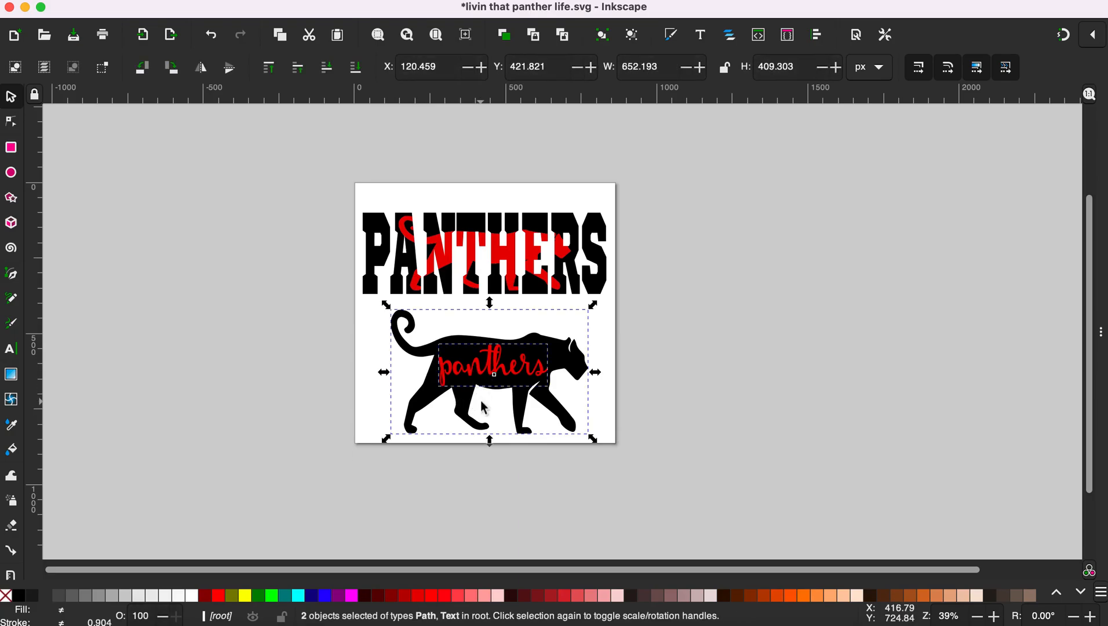
{"action": "left_click", "coordinate": [300, 1]}
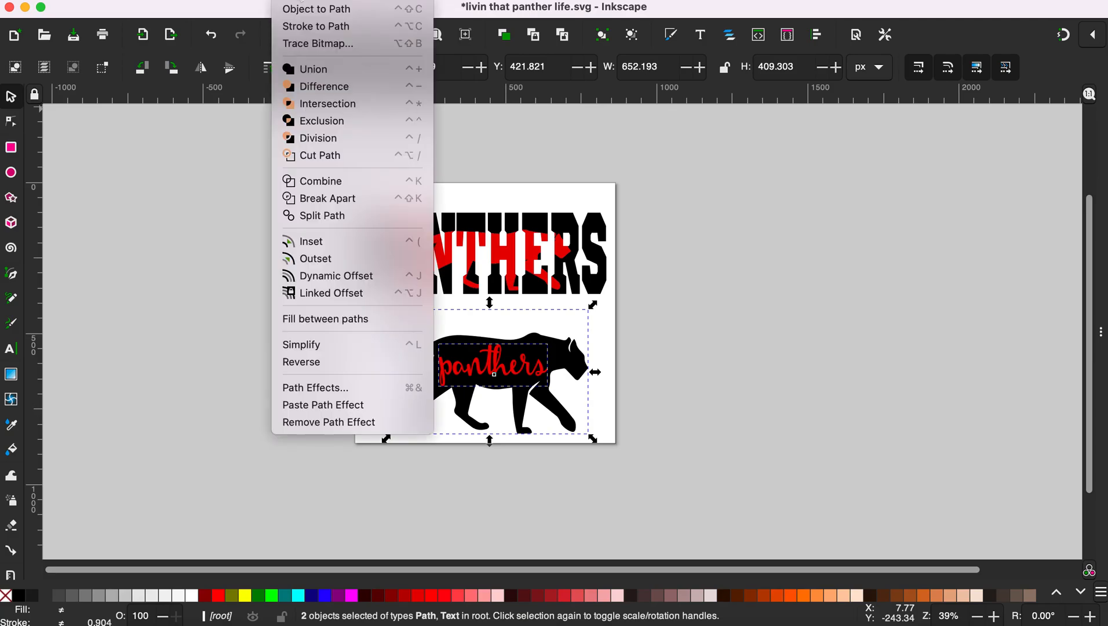
{"action": "left_click", "coordinate": [299, 121]}
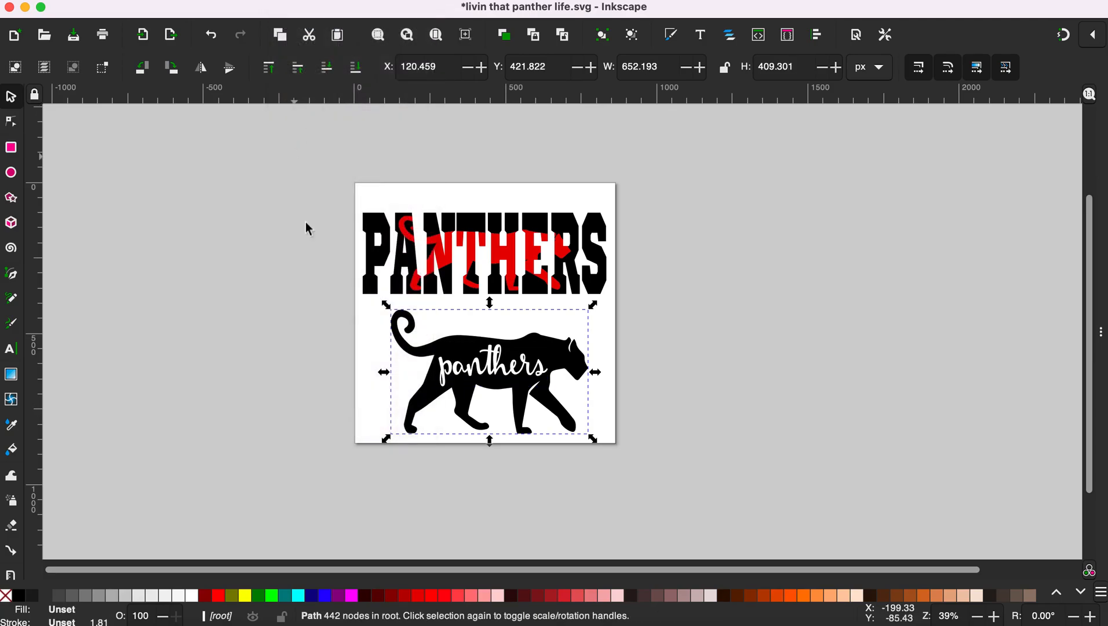
{"action": "left_click", "coordinate": [400, 502]}
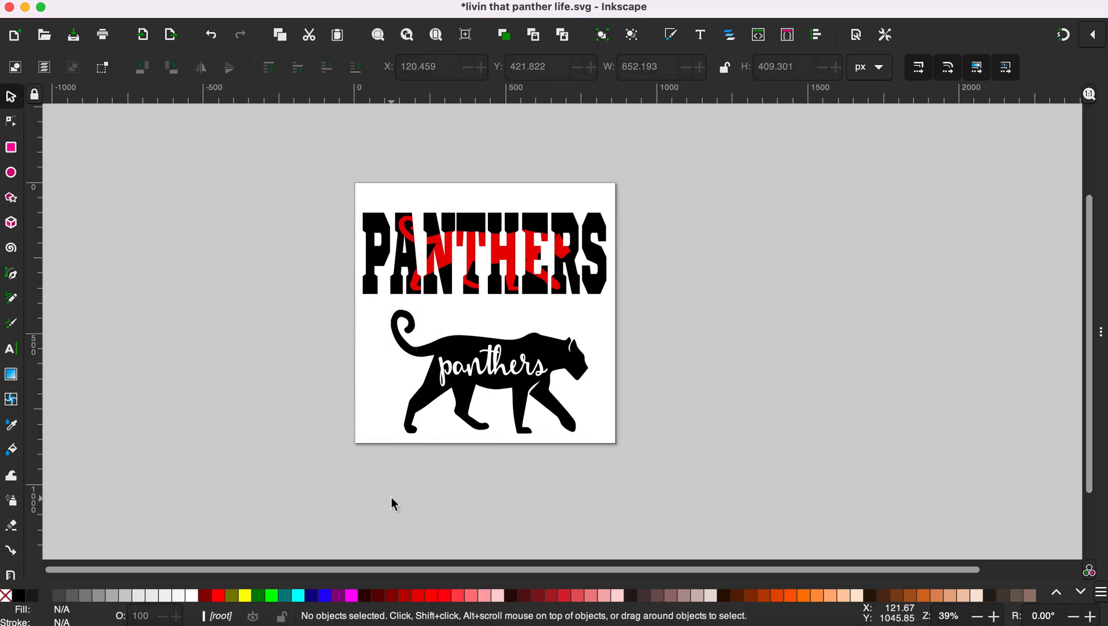